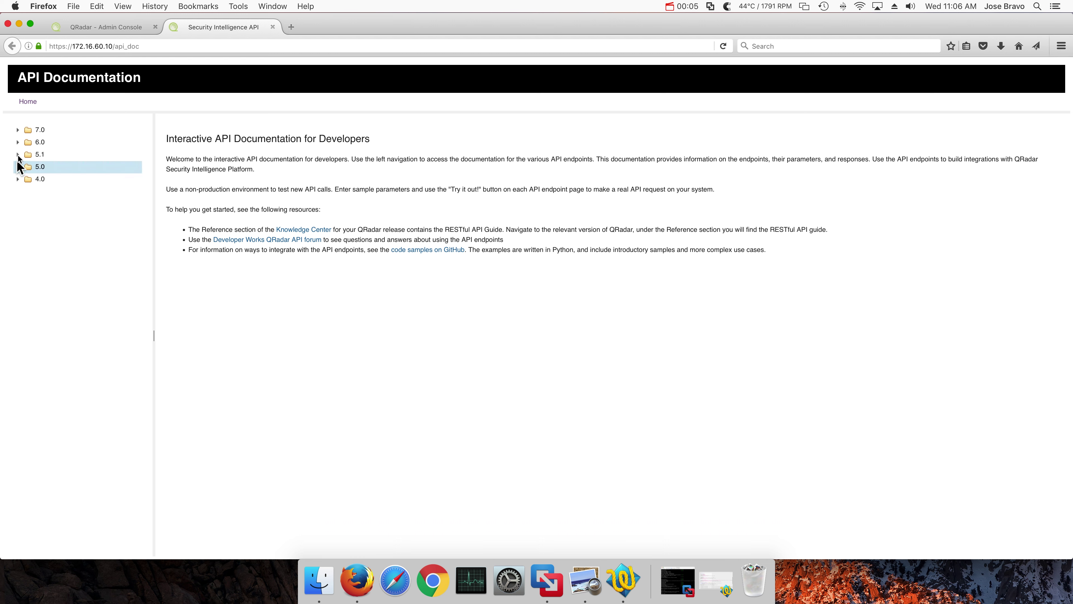
Expand API version 7.0 and its /asset_model branch in the endpoint tree
{"action": "left_click", "coordinate": [18, 131]}
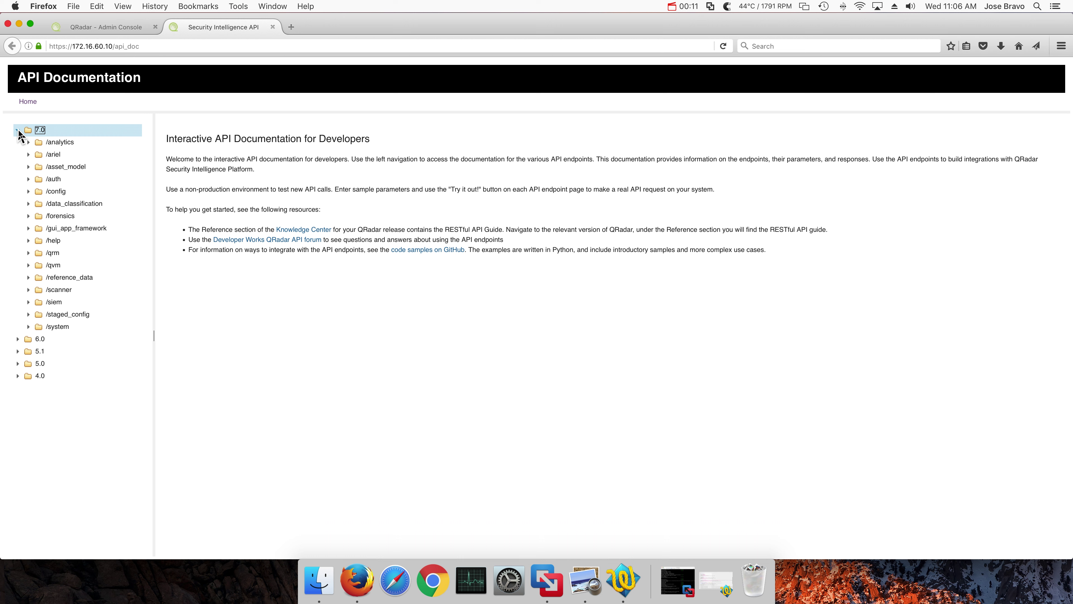
{"action": "left_click", "coordinate": [29, 167]}
Load the /assets endpoint page and send the GET request with no filter
{"action": "left_click", "coordinate": [67, 179]}
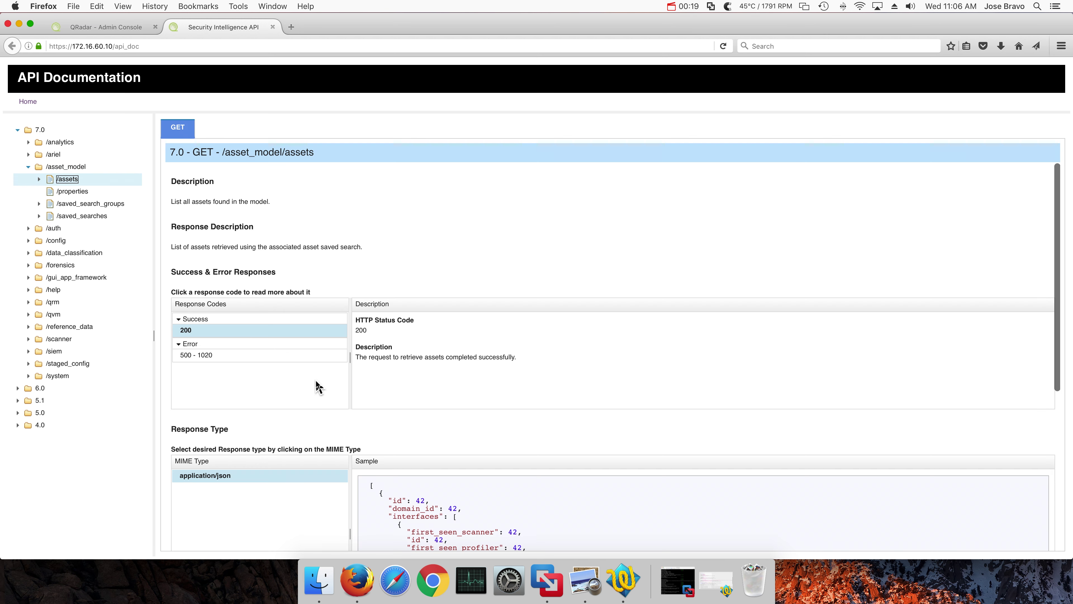
{"action": "scroll", "coordinate": [316, 380], "scroll_direction": "down", "scroll_amount": 3}
{"action": "scroll", "coordinate": [316, 381], "scroll_direction": "down", "scroll_amount": 3}
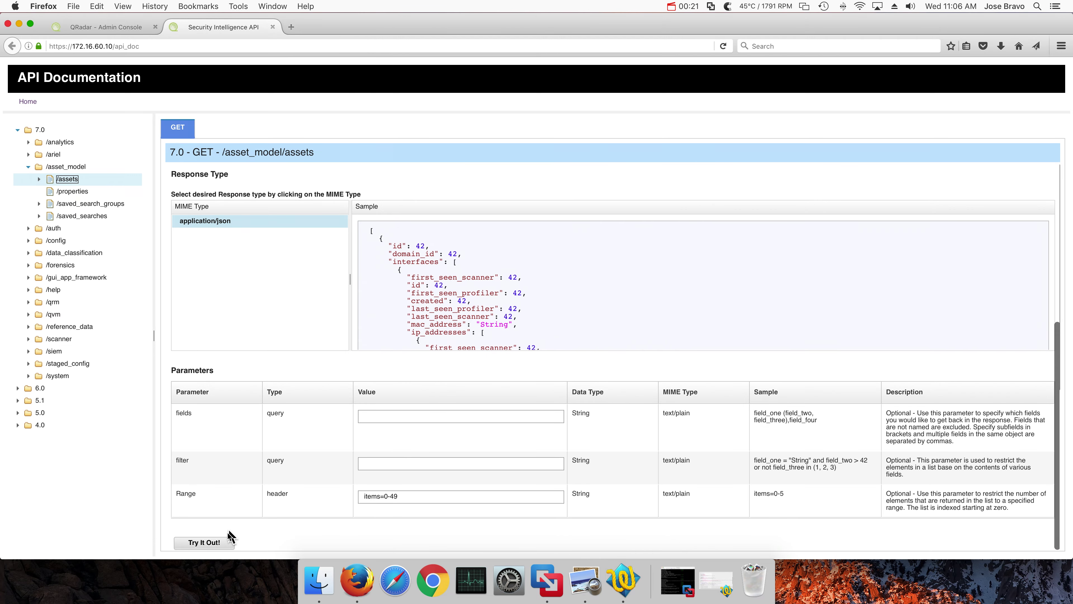
{"action": "left_click", "coordinate": [204, 543]}
Review the 200 Response Body of asset records, then return to the Parameters section
{"action": "scroll", "coordinate": [218, 544], "scroll_direction": "down", "scroll_amount": 8}
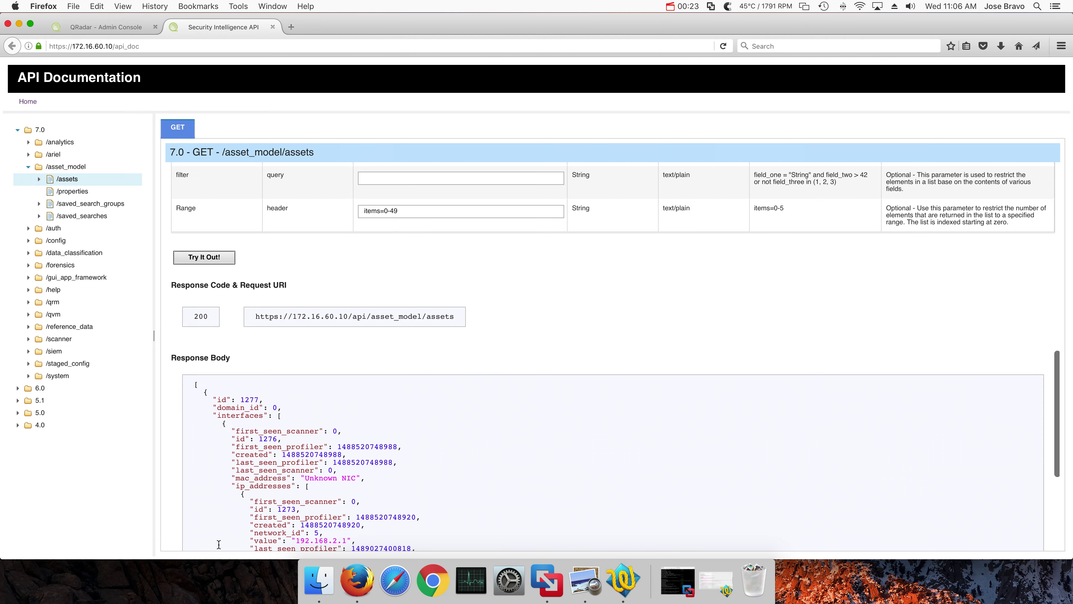
{"action": "scroll", "coordinate": [361, 461], "scroll_direction": "down", "scroll_amount": 15}
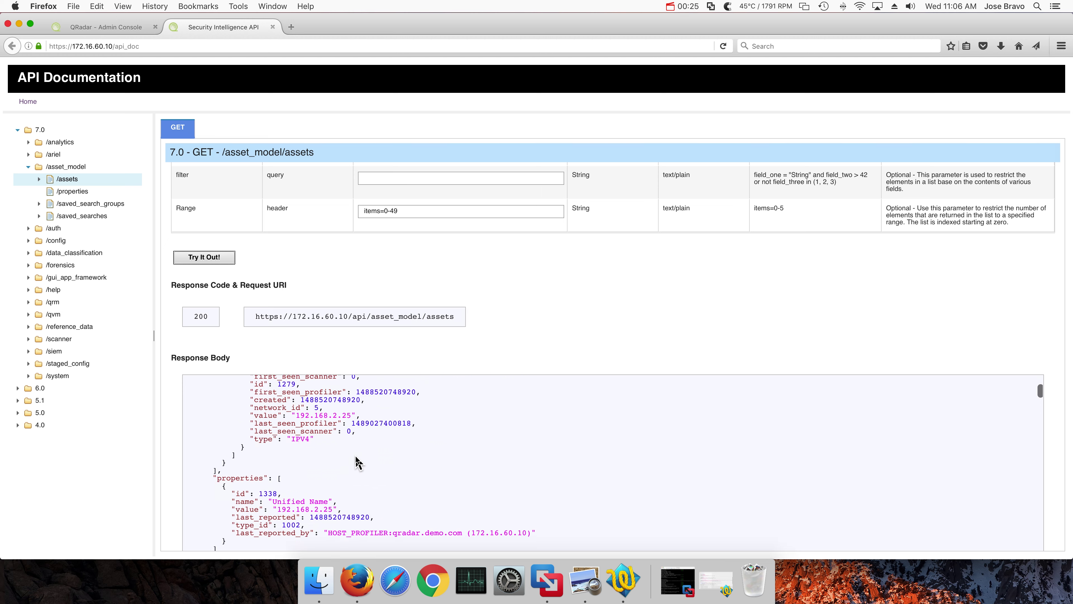
{"action": "scroll", "coordinate": [356, 462], "scroll_direction": "up", "scroll_amount": 15}
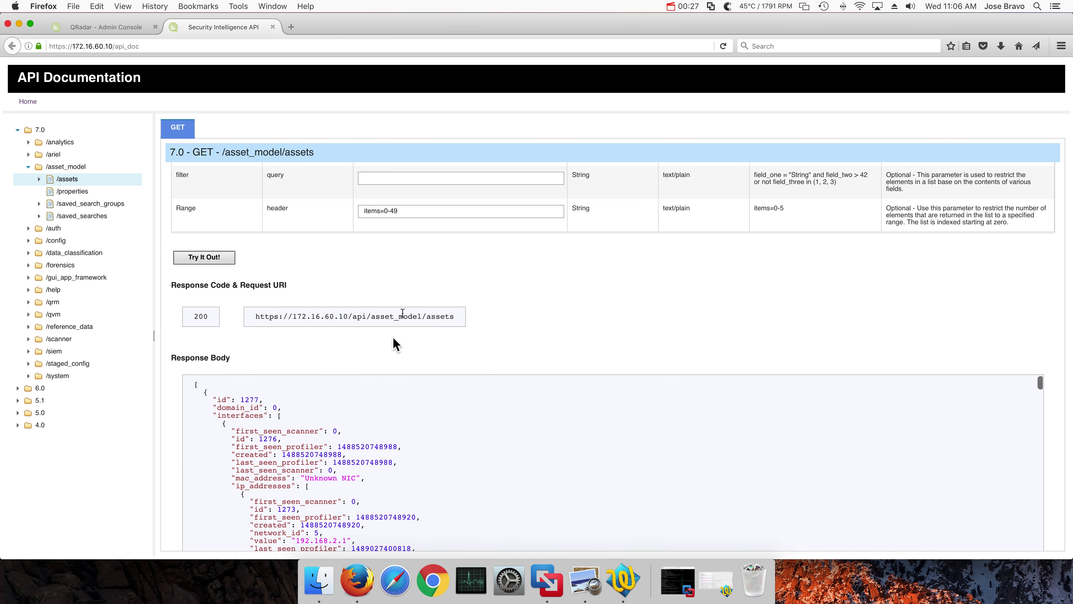
{"action": "scroll", "coordinate": [405, 269], "scroll_direction": "up", "scroll_amount": 10}
{"action": "scroll", "coordinate": [405, 269], "scroll_direction": "down", "scroll_amount": 6}
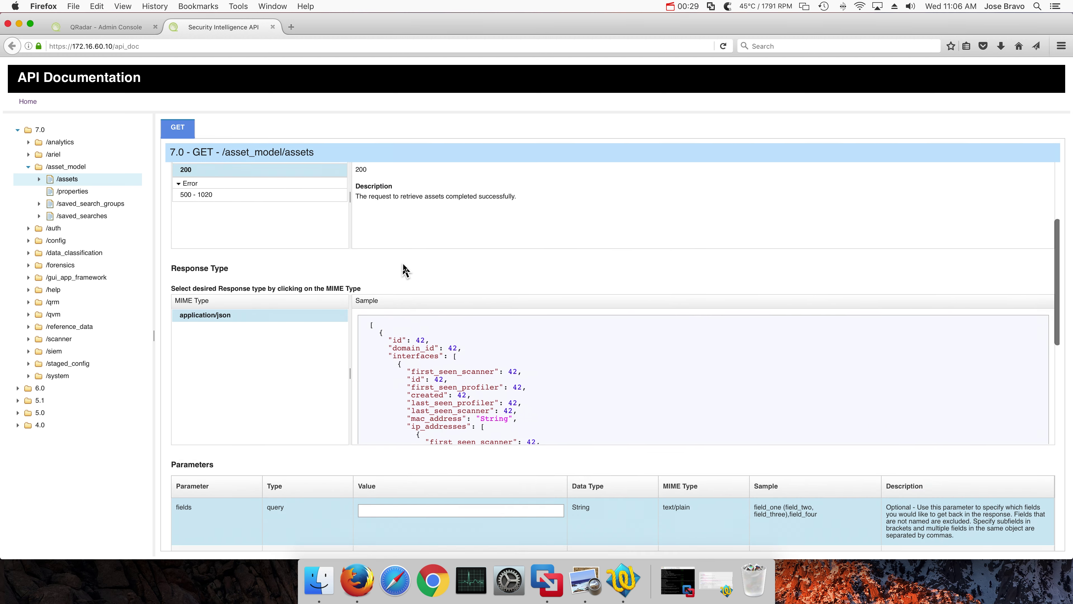
{"action": "scroll", "coordinate": [405, 269], "scroll_direction": "down", "scroll_amount": 8}
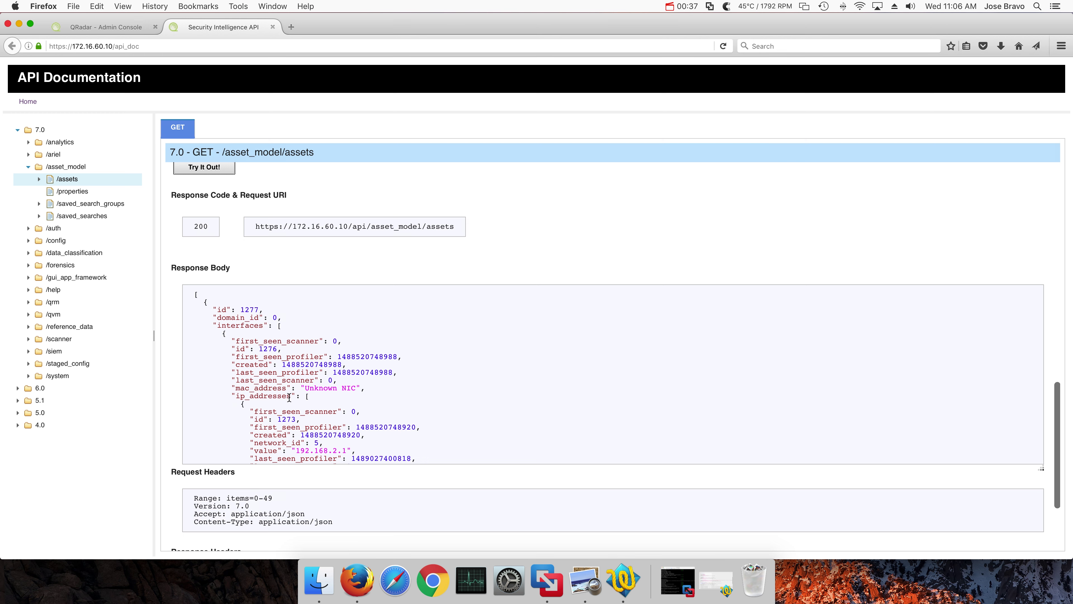
{"action": "scroll", "coordinate": [307, 385], "scroll_direction": "up", "scroll_amount": 6}
{"action": "scroll", "coordinate": [307, 386], "scroll_direction": "up", "scroll_amount": 8}
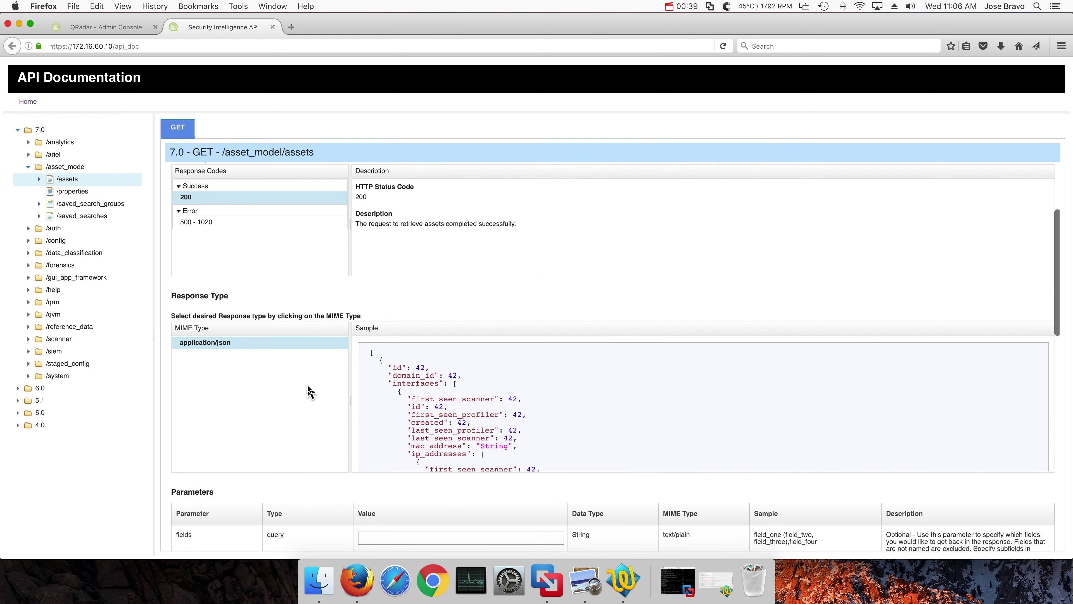
{"action": "scroll", "coordinate": [309, 392], "scroll_direction": "down", "scroll_amount": 4}
{"action": "scroll", "coordinate": [309, 391], "scroll_direction": "down", "scroll_amount": 3}
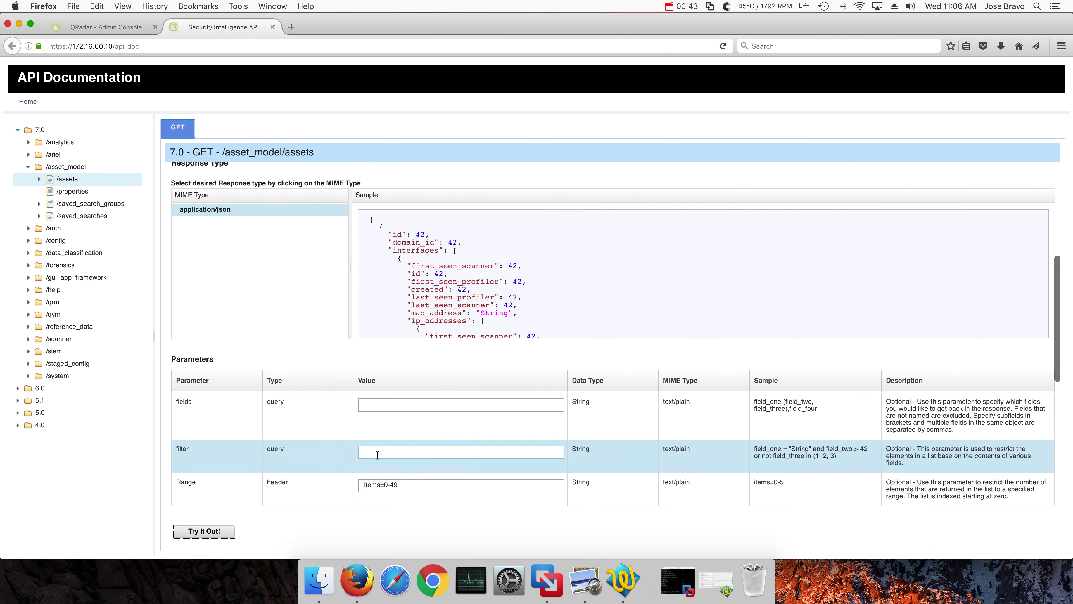
Enter the filter interfaces contains ip_addresses contains value = '172.16.60.203'
{"action": "left_click", "coordinate": [378, 453]}
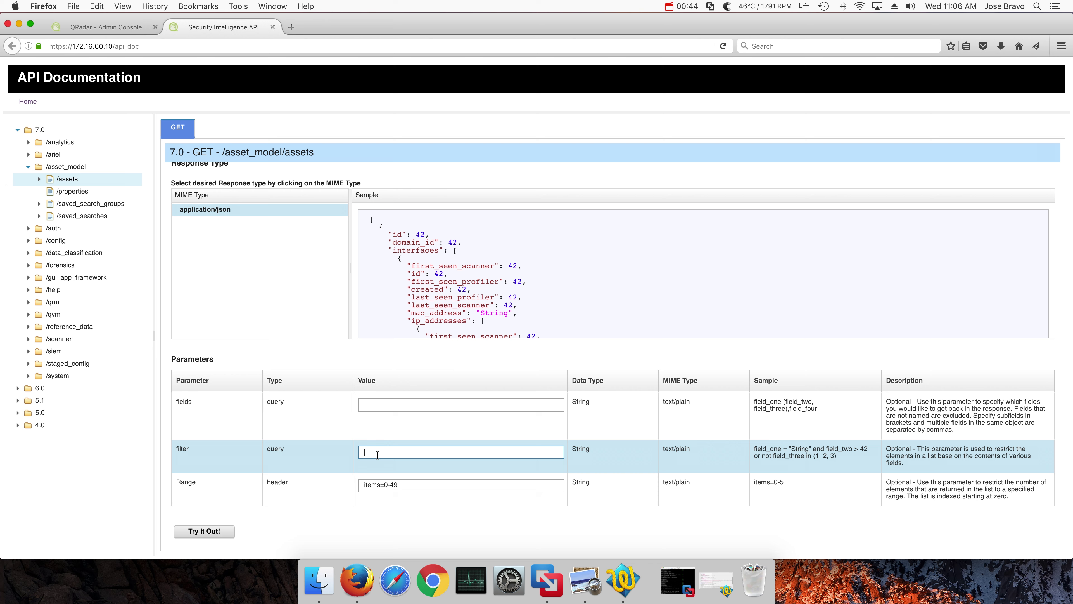
{"action": "type", "text": "interfaces contains ip_addresses contains value = '172.16.60.203"}
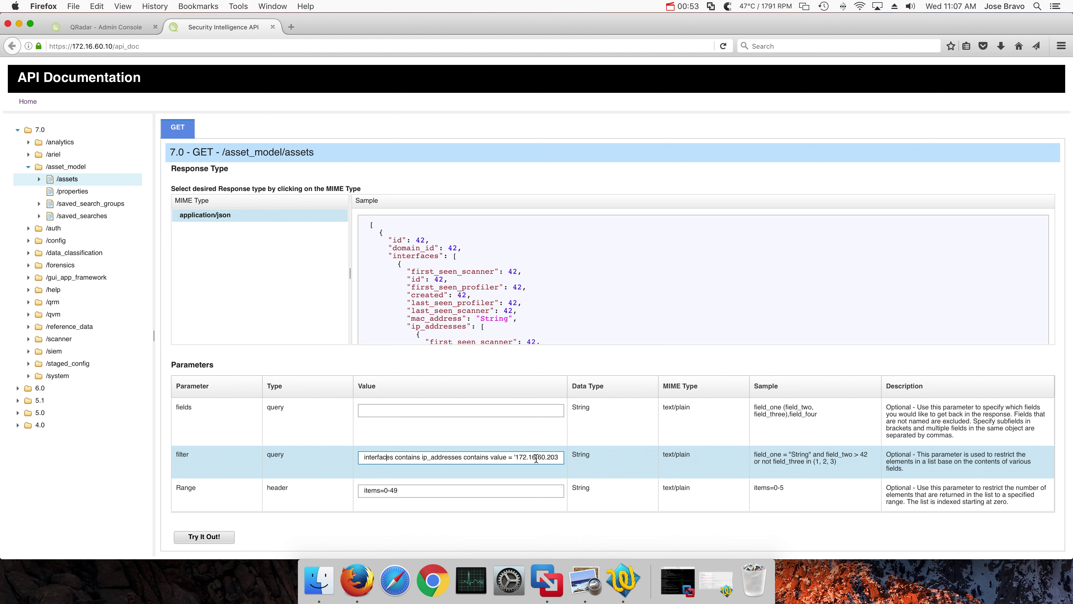
{"action": "type", "text": "'"}
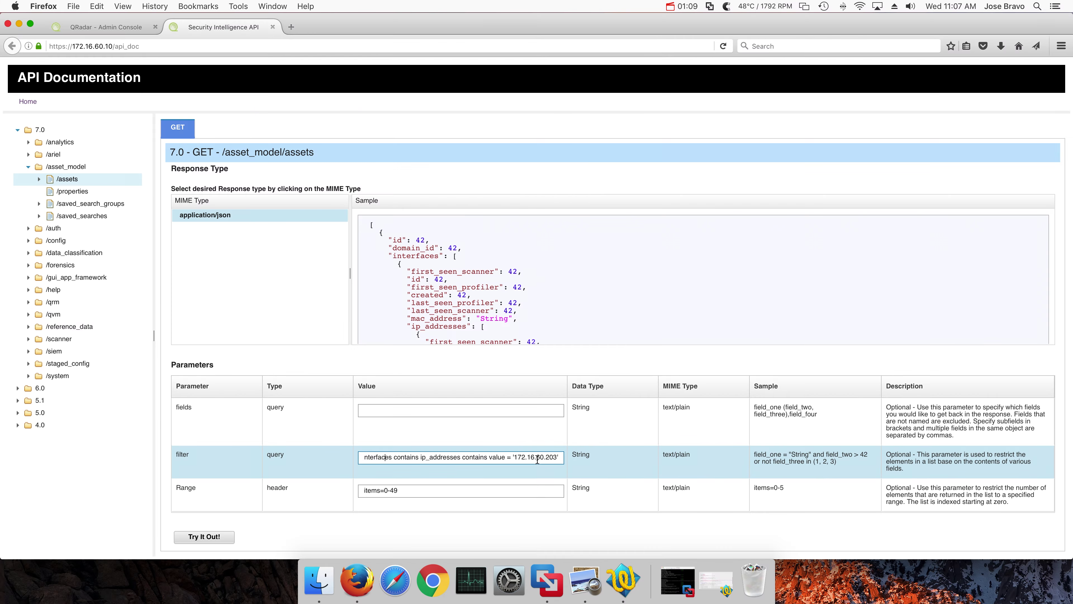
{"action": "scroll", "coordinate": [529, 497], "scroll_direction": "down", "scroll_amount": 5}
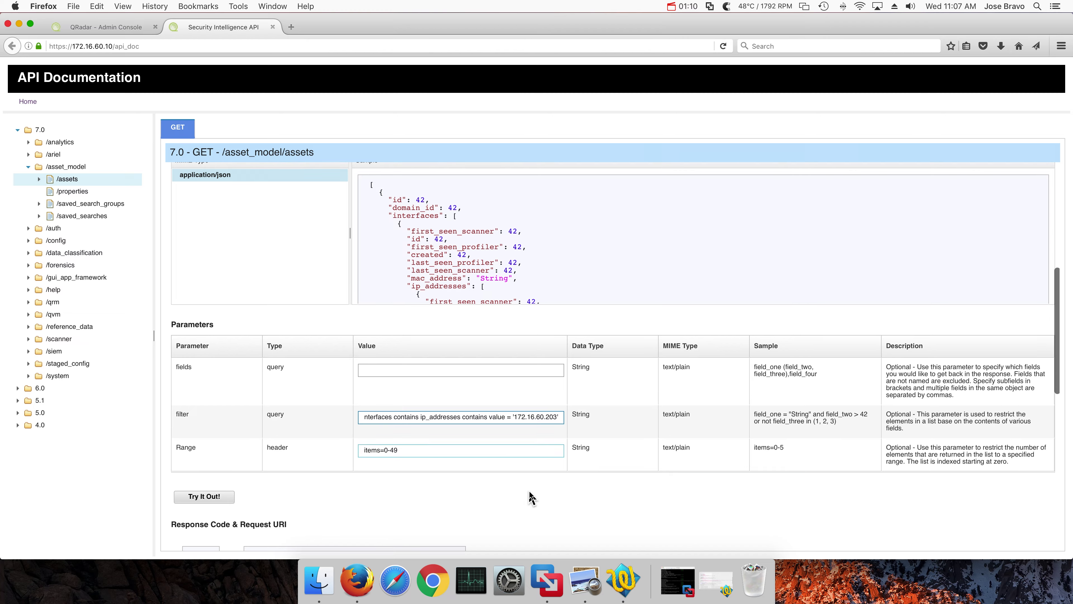
{"action": "scroll", "coordinate": [529, 496], "scroll_direction": "down", "scroll_amount": 6}
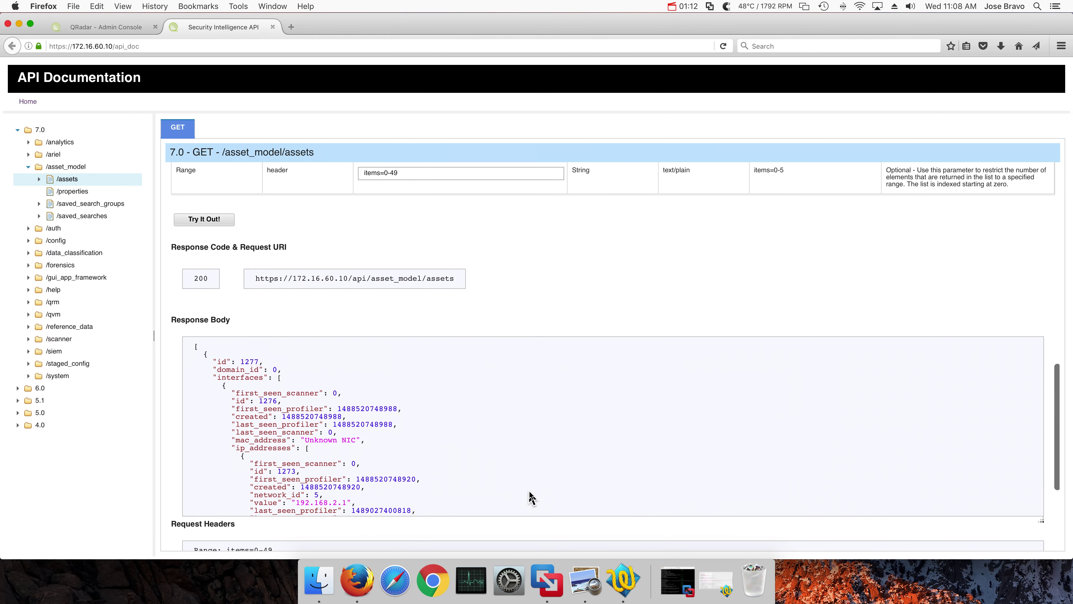
{"action": "scroll", "coordinate": [499, 459], "scroll_direction": "down", "scroll_amount": 5}
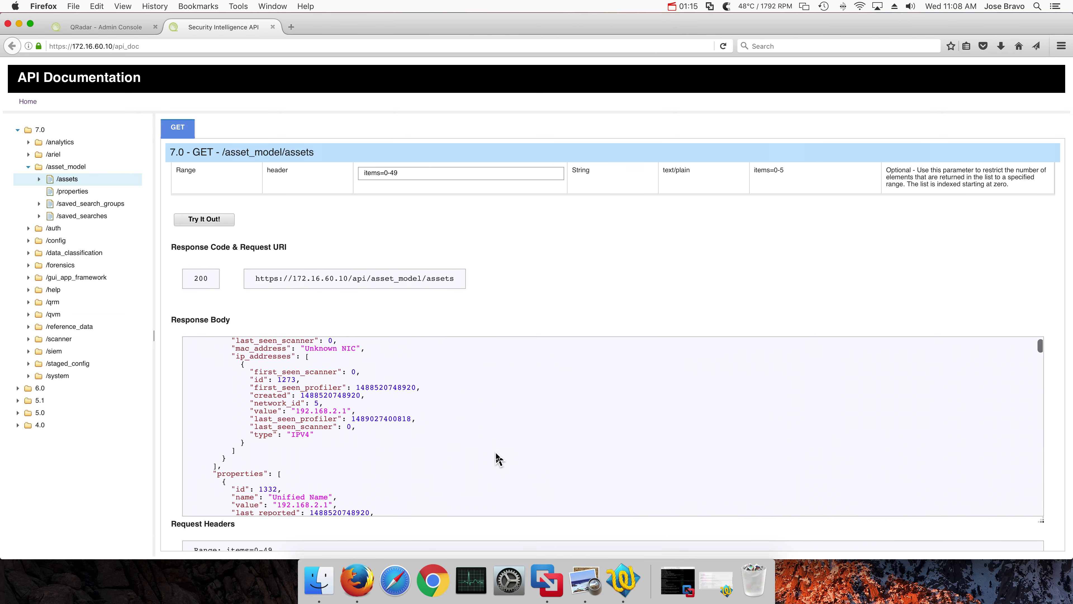
{"action": "scroll", "coordinate": [498, 458], "scroll_direction": "up", "scroll_amount": 1}
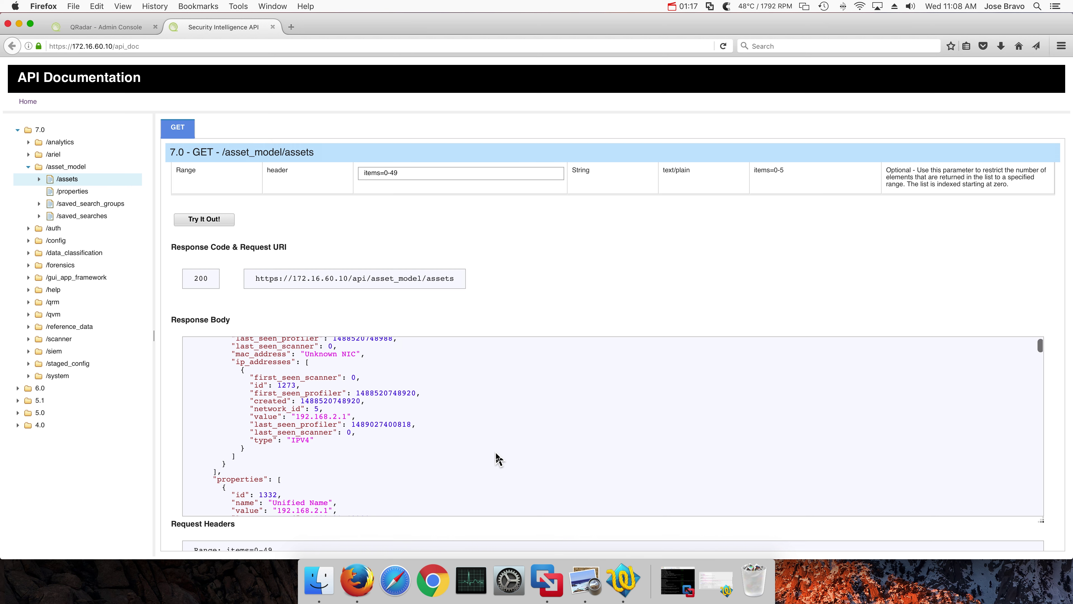
{"action": "scroll", "coordinate": [497, 459], "scroll_direction": "up", "scroll_amount": 1}
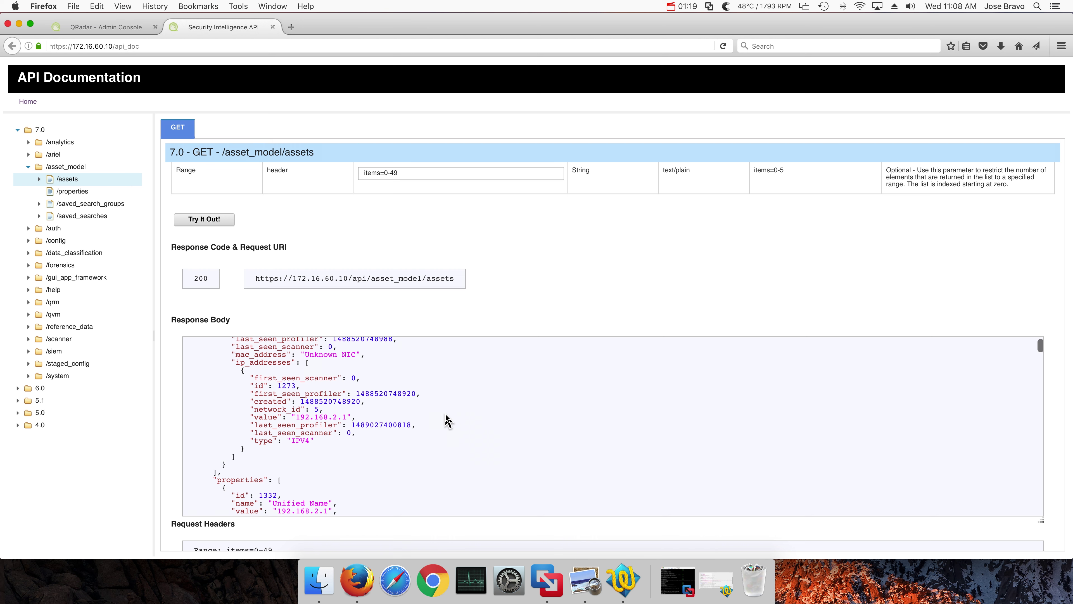
{"action": "left_click", "coordinate": [202, 219]}
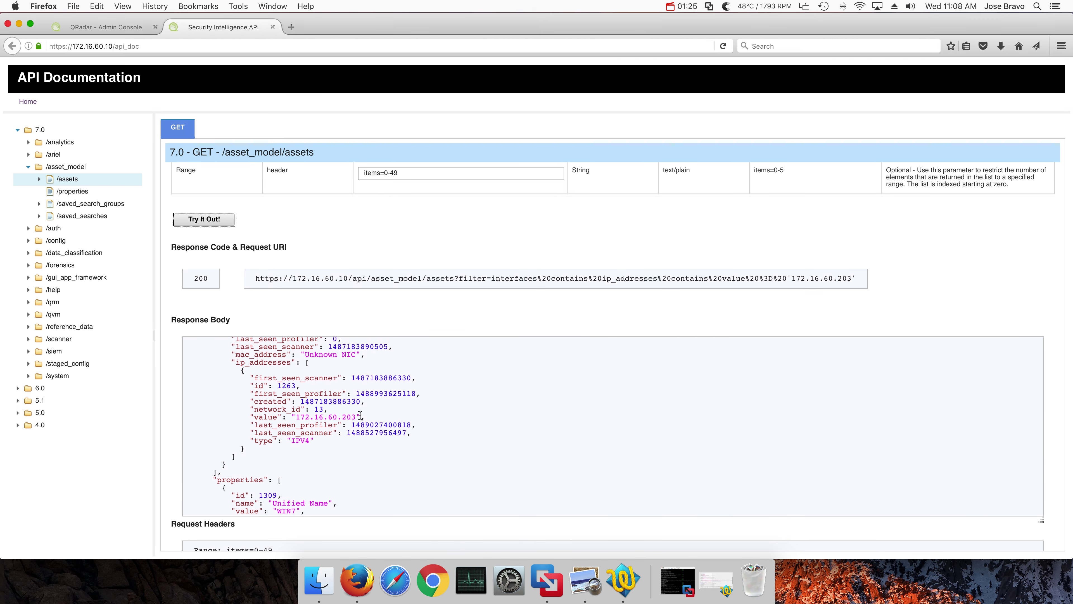
{"action": "scroll", "coordinate": [371, 415], "scroll_direction": "down", "scroll_amount": 3}
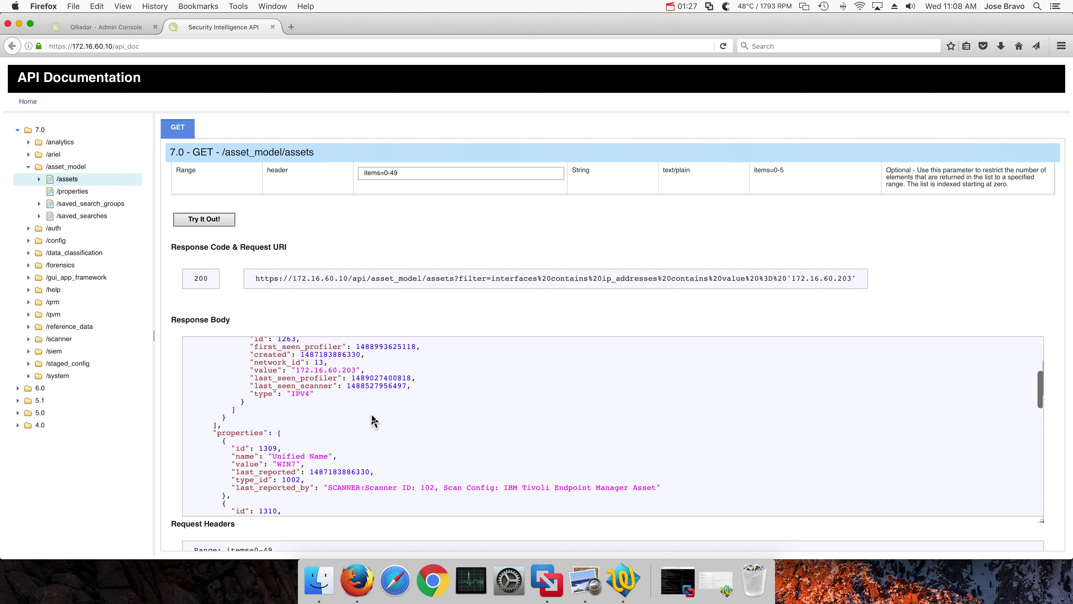
{"action": "scroll", "coordinate": [372, 419], "scroll_direction": "down", "scroll_amount": 6}
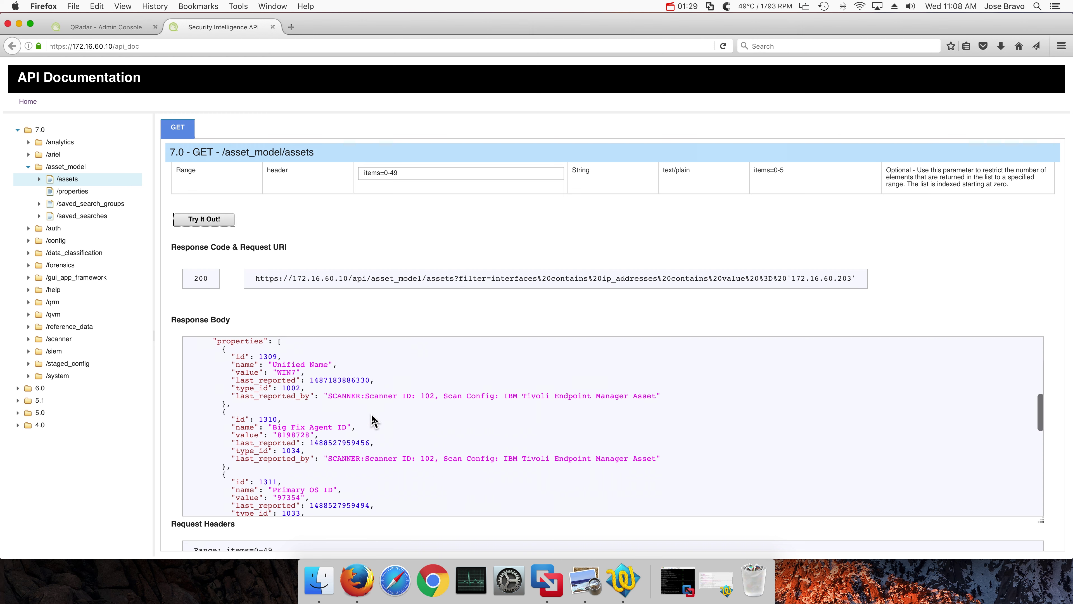
{"action": "scroll", "coordinate": [372, 419], "scroll_direction": "down", "scroll_amount": 2}
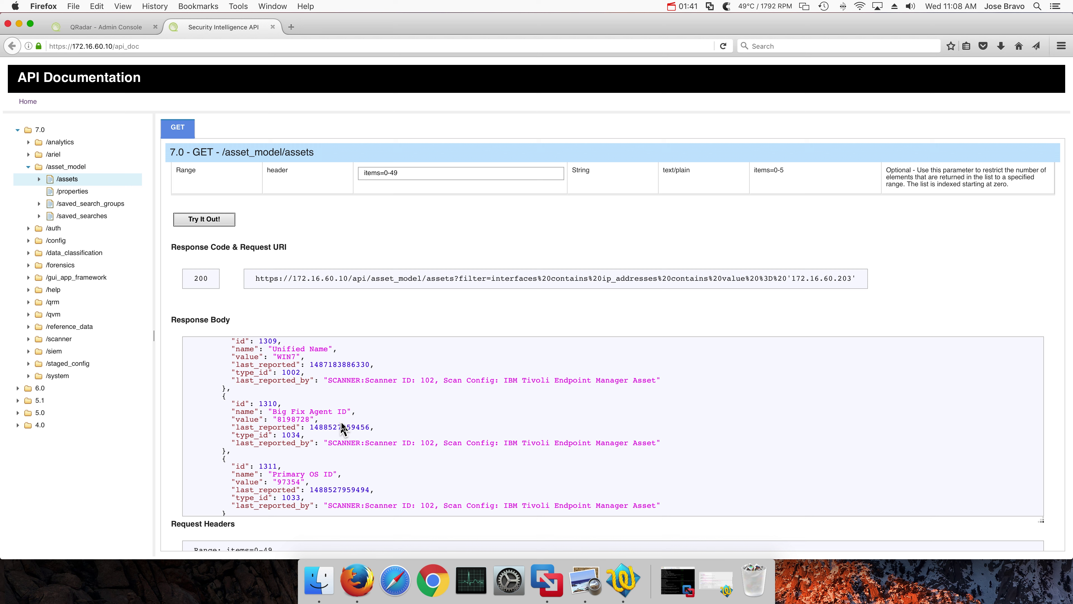
{"action": "scroll", "coordinate": [343, 423], "scroll_direction": "up", "scroll_amount": 2}
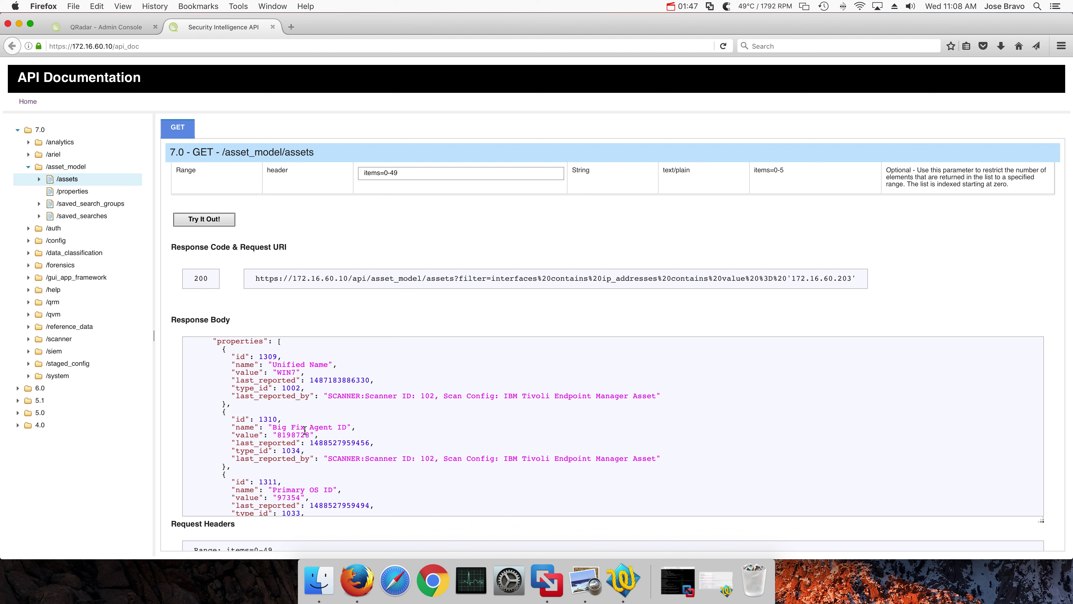
{"action": "scroll", "coordinate": [306, 391], "scroll_direction": "down", "scroll_amount": 3}
{"action": "scroll", "coordinate": [305, 391], "scroll_direction": "down", "scroll_amount": 5}
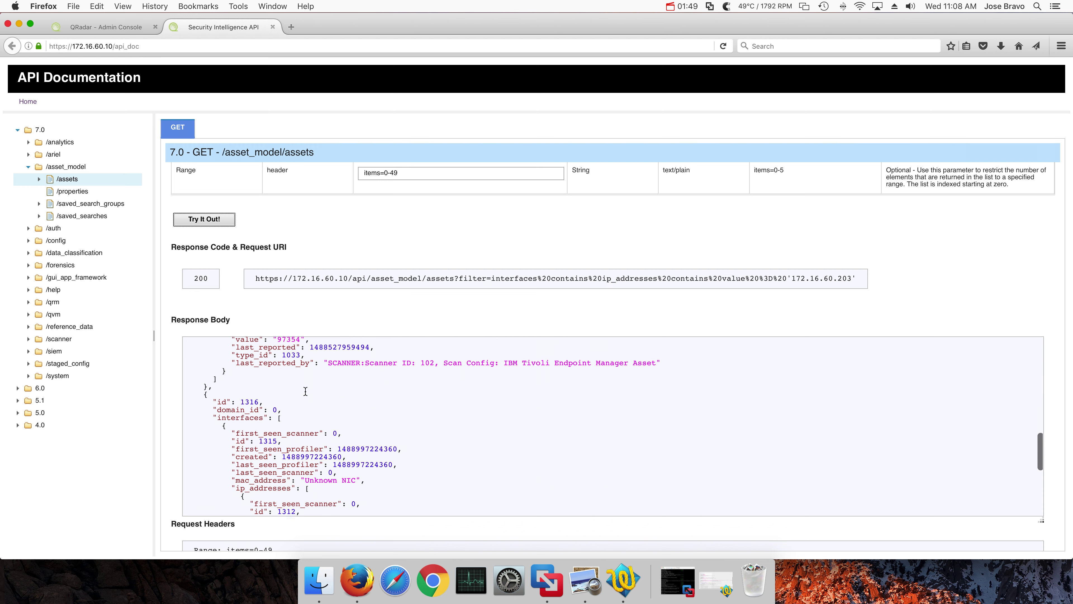
{"action": "scroll", "coordinate": [305, 391], "scroll_direction": "up", "scroll_amount": 6}
{"action": "scroll", "coordinate": [306, 391], "scroll_direction": "up", "scroll_amount": 2}
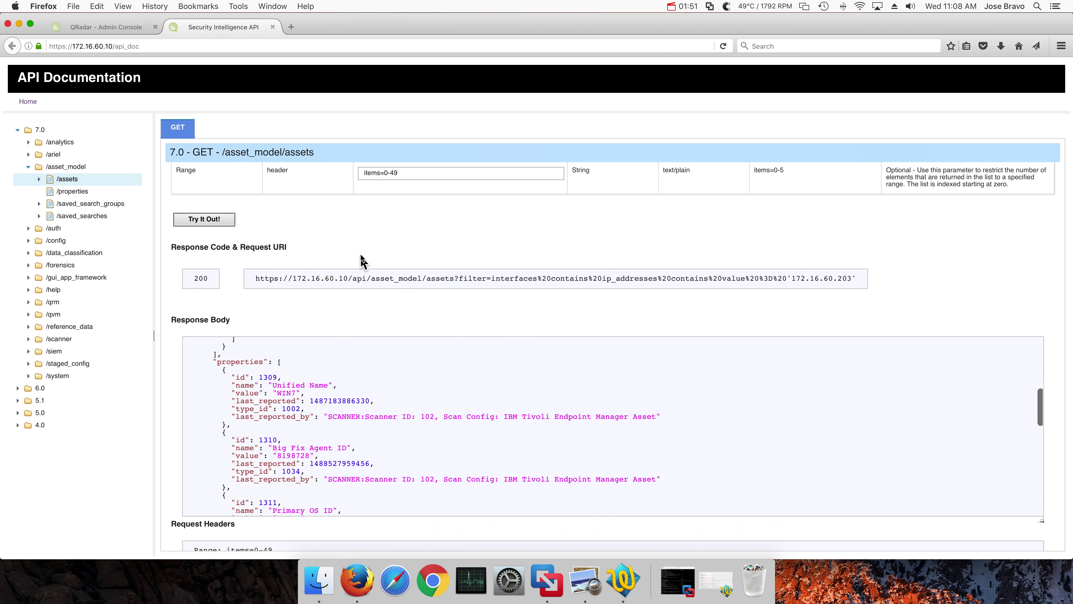
{"action": "scroll", "coordinate": [362, 260], "scroll_direction": "up", "scroll_amount": 5}
{"action": "scroll", "coordinate": [362, 259], "scroll_direction": "up", "scroll_amount": 4}
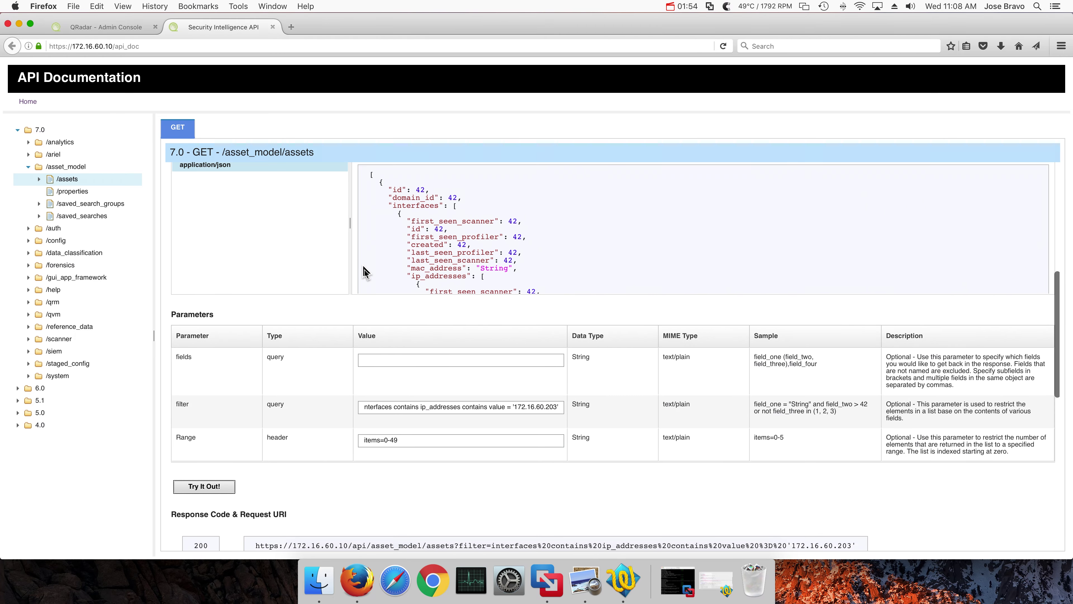
Set fields to properties(name,value), rerun the request and view the name/value response
{"action": "left_click", "coordinate": [369, 362]}
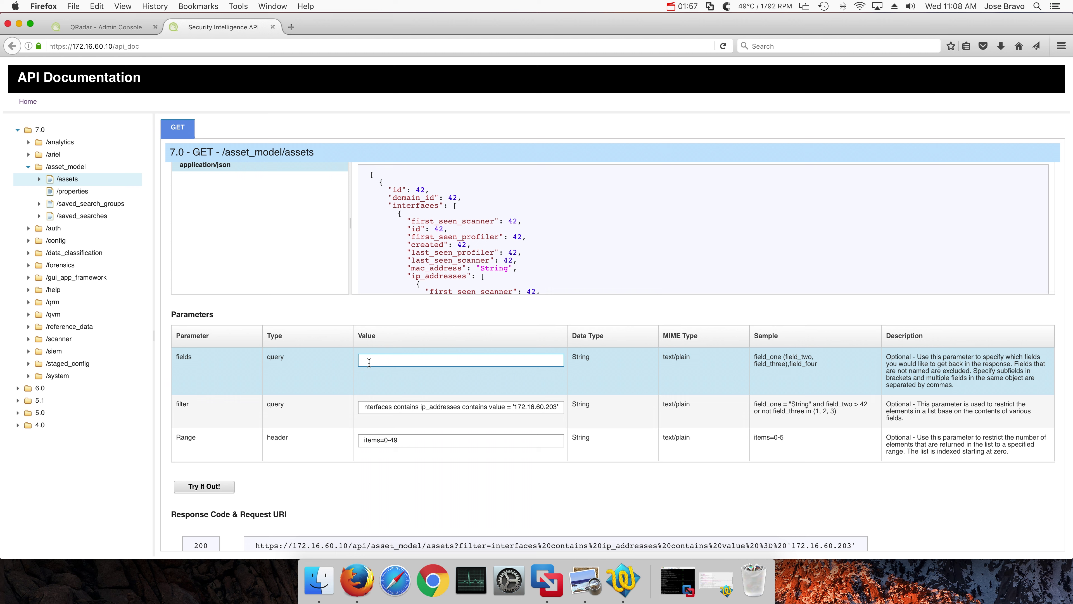
{"action": "type", "text": "properties(name,value)"}
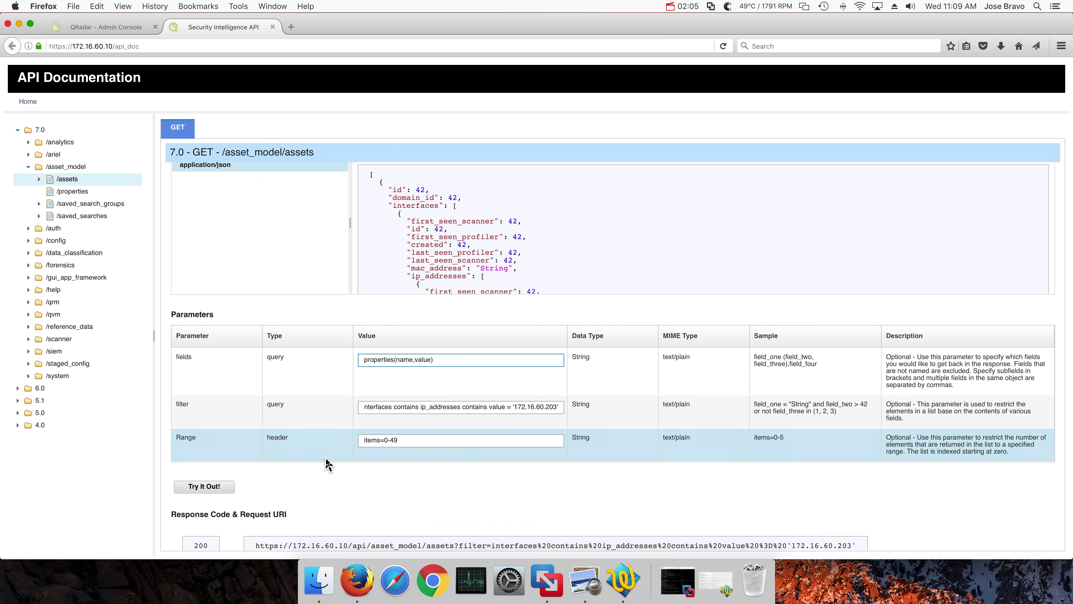
{"action": "scroll", "coordinate": [325, 462], "scroll_direction": "down", "scroll_amount": 1}
{"action": "left_click", "coordinate": [222, 468]}
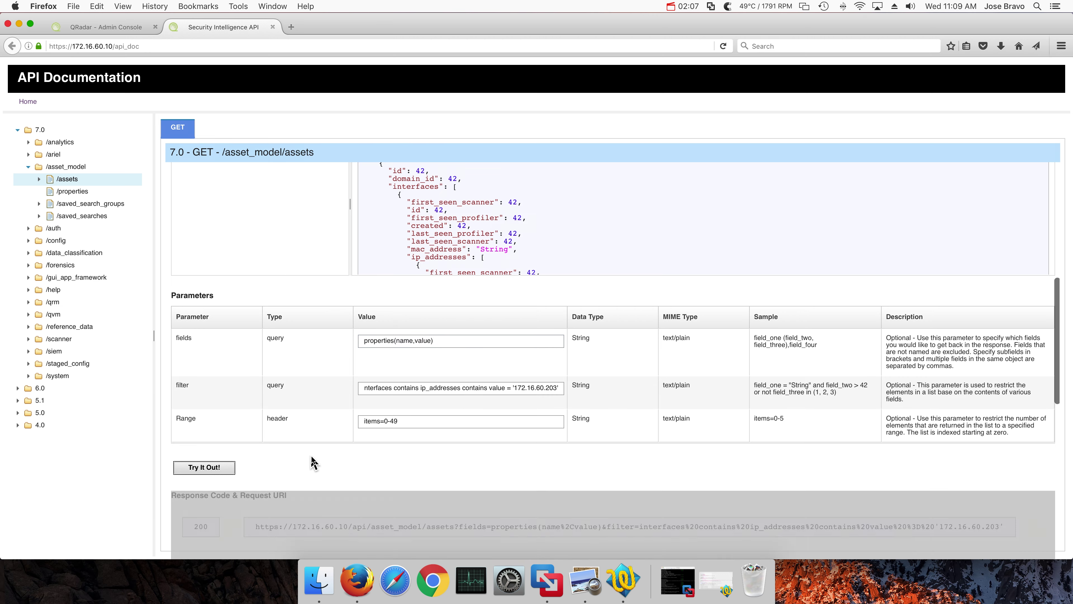
{"action": "scroll", "coordinate": [326, 452], "scroll_direction": "down", "scroll_amount": 5}
{"action": "scroll", "coordinate": [328, 449], "scroll_direction": "down", "scroll_amount": 3}
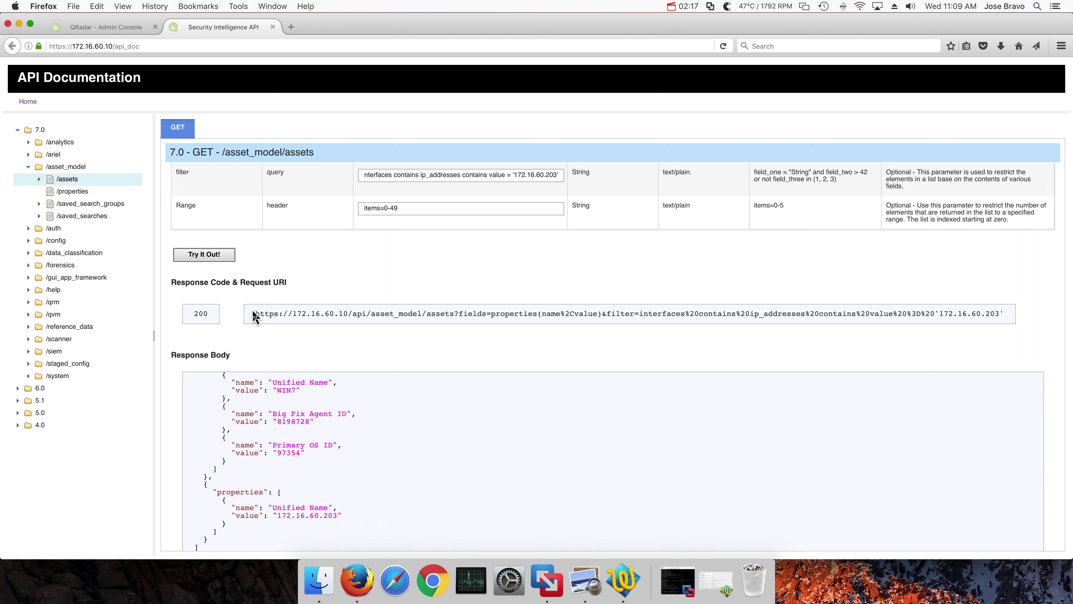
Select the generated Request URI, then bring up bigfix_quarantine_v5.py in TextWrangler
{"action": "left_click_drag", "start_coordinate": [256, 313], "coordinate": [1025, 319]}
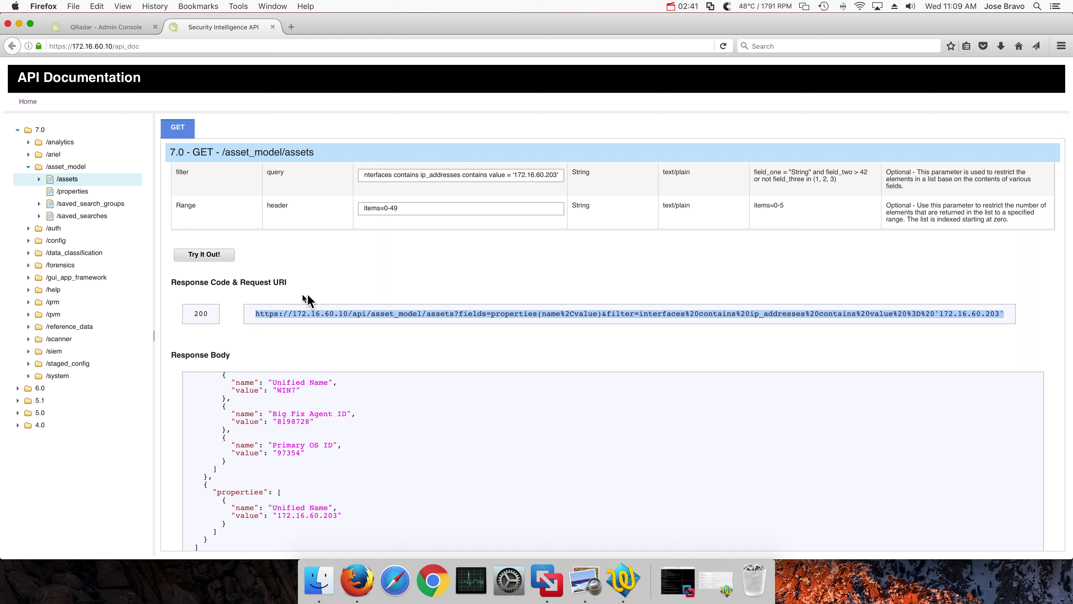
{"action": "left_click", "coordinate": [307, 315]}
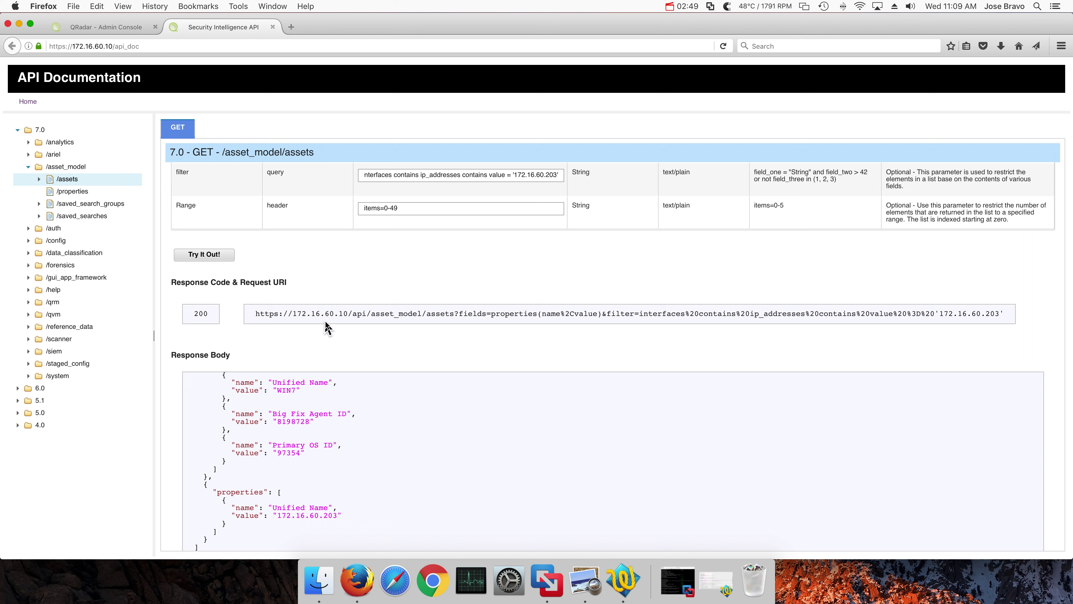
{"action": "left_click", "coordinate": [621, 580]}
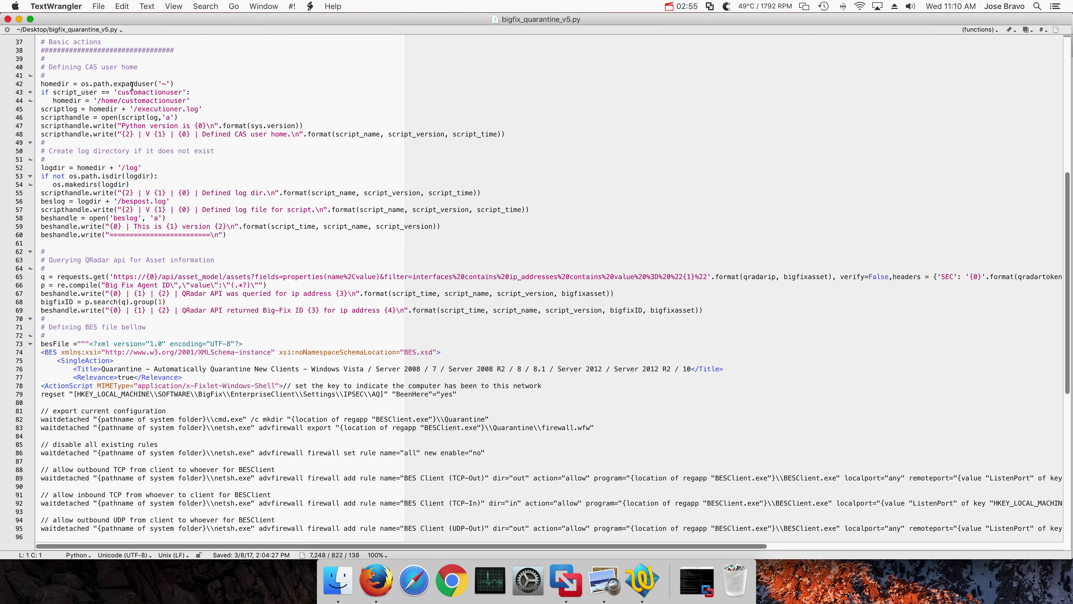
Scroll bigfix_quarantine_v5.py to the requests.get assets query near line 65
{"action": "scroll", "coordinate": [143, 85], "scroll_direction": "up", "scroll_amount": 10}
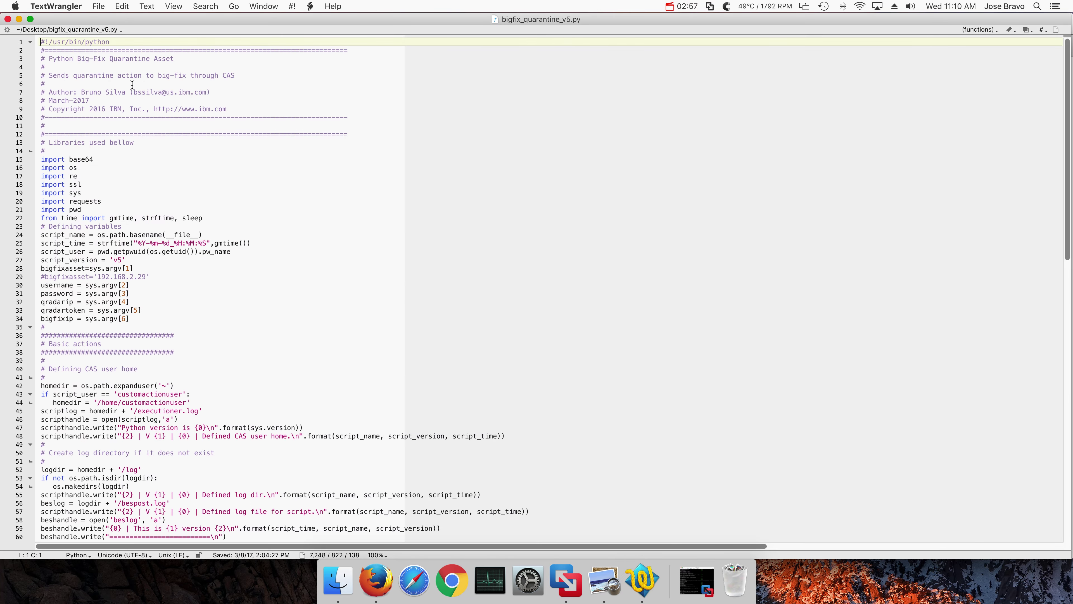
{"action": "scroll", "coordinate": [129, 96], "scroll_direction": "down", "scroll_amount": 10}
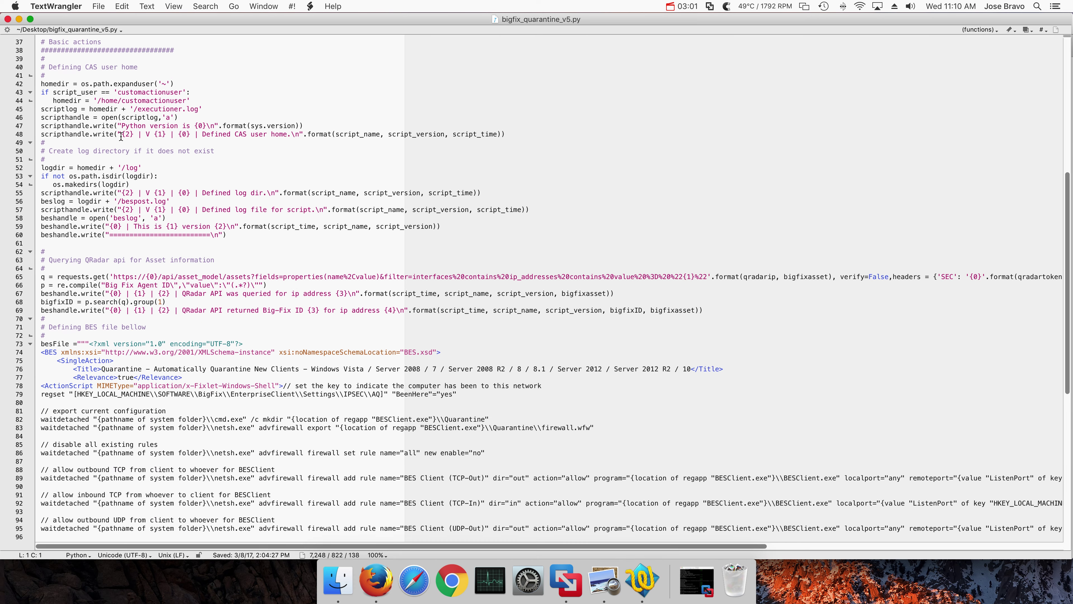
{"action": "scroll", "coordinate": [121, 136], "scroll_direction": "down", "scroll_amount": 2}
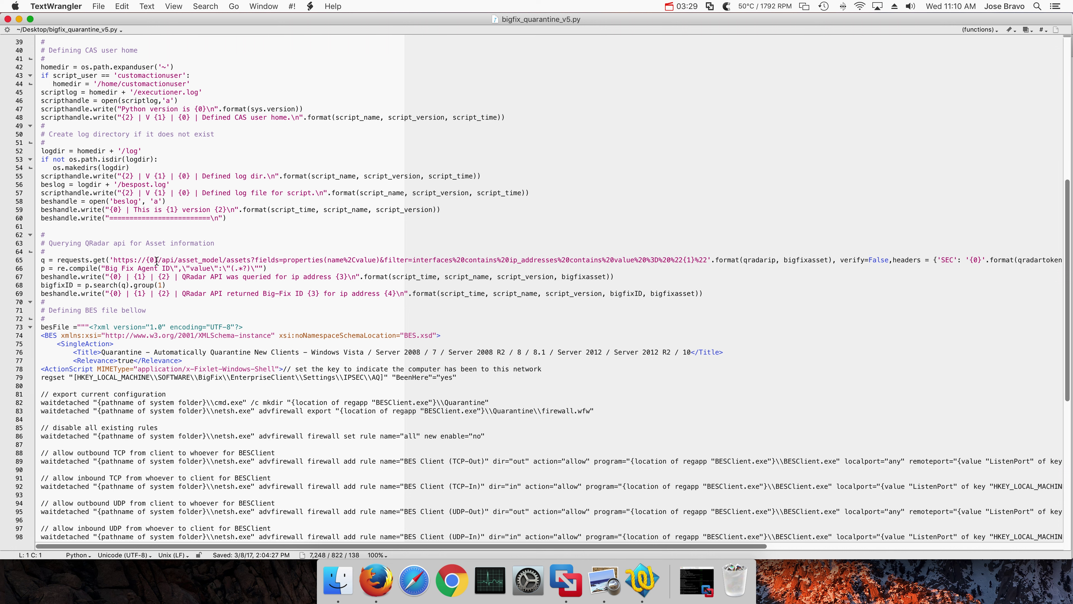
{"action": "scroll", "coordinate": [162, 260], "scroll_direction": "up", "scroll_amount": 10}
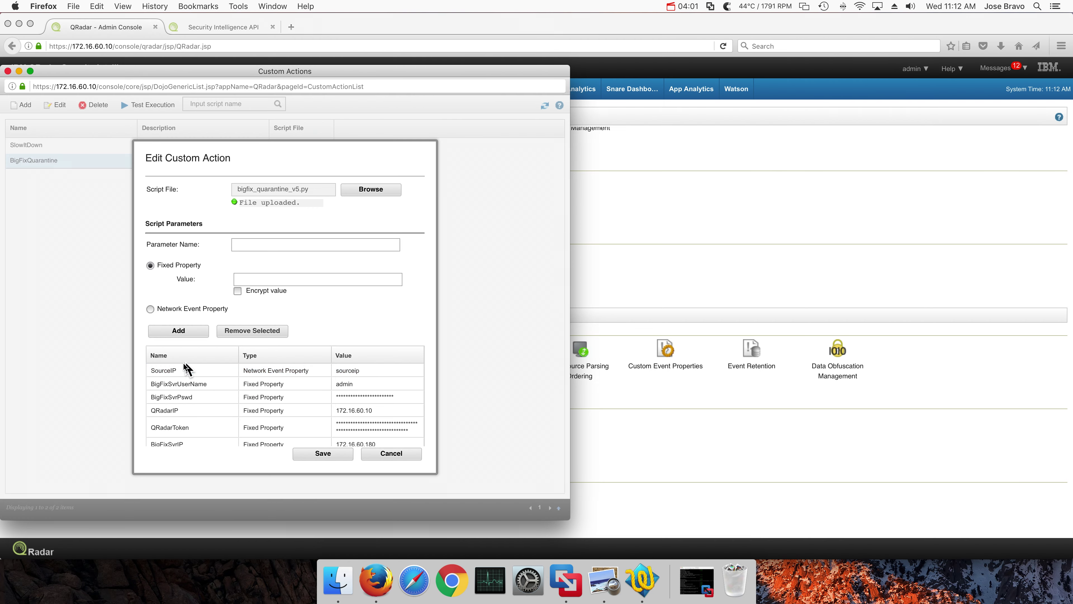
Inspect the SourceIP script parameter, then return to bigfix_quarantine_v5.py in TextWrangler
{"action": "left_click", "coordinate": [173, 373]}
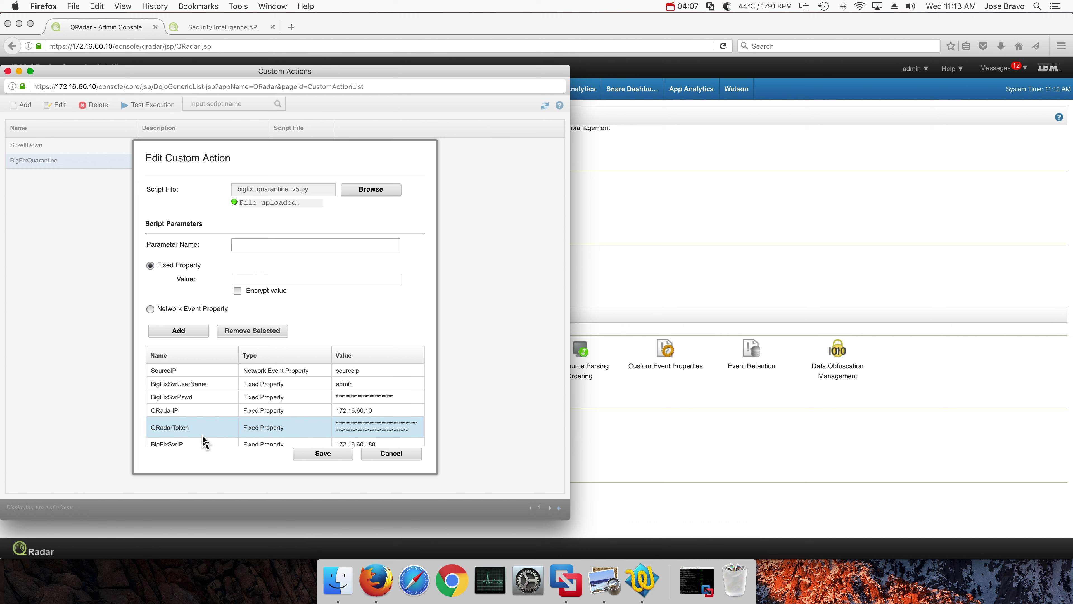
{"action": "scroll", "coordinate": [204, 441], "scroll_direction": "down", "scroll_amount": 1}
{"action": "scroll", "coordinate": [205, 441], "scroll_direction": "up", "scroll_amount": 1}
{"action": "key", "text": "super+Tab"}
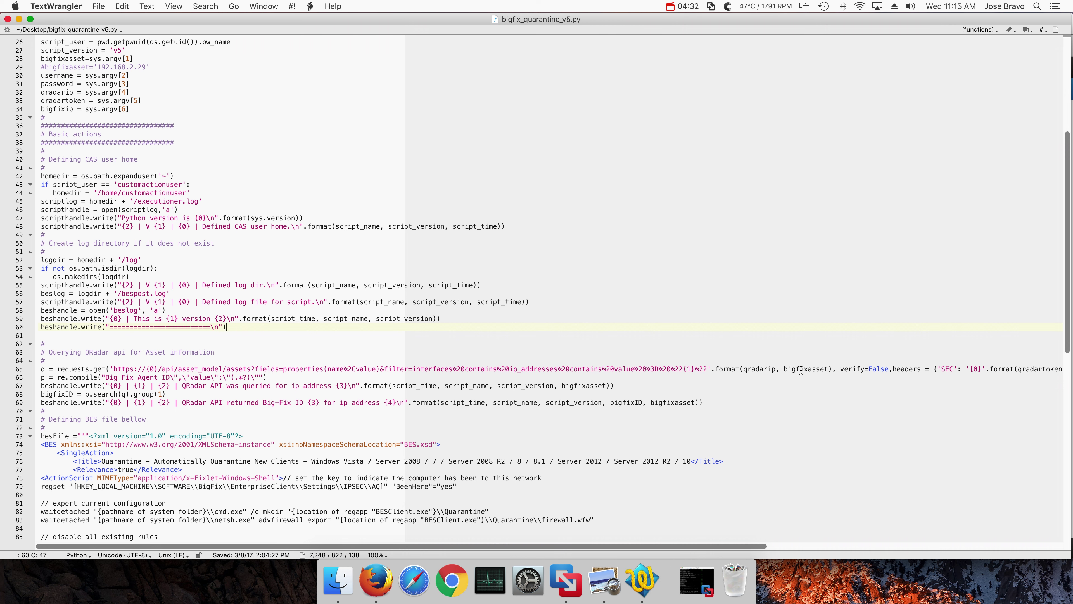
{"action": "scroll", "coordinate": [862, 375], "scroll_direction": "right", "scroll_amount": 5}
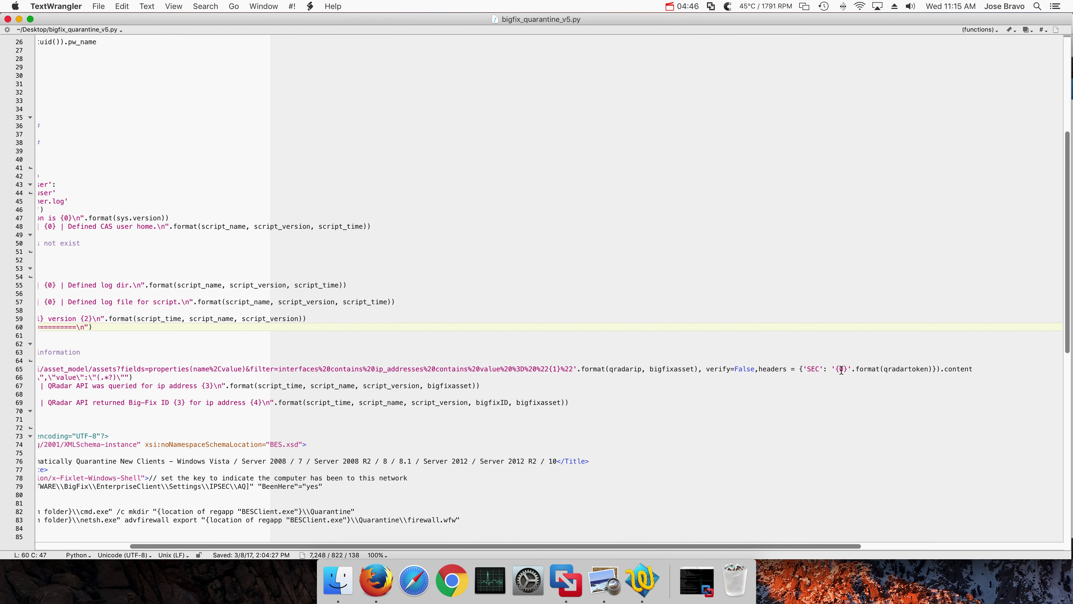
{"action": "scroll", "coordinate": [841, 370], "scroll_direction": "left", "scroll_amount": 10}
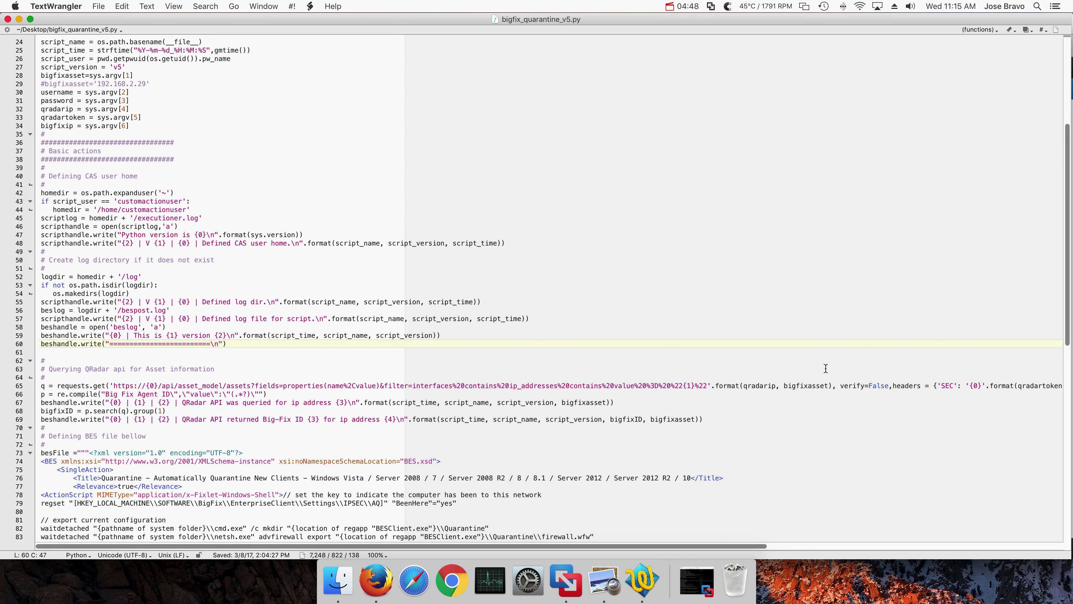